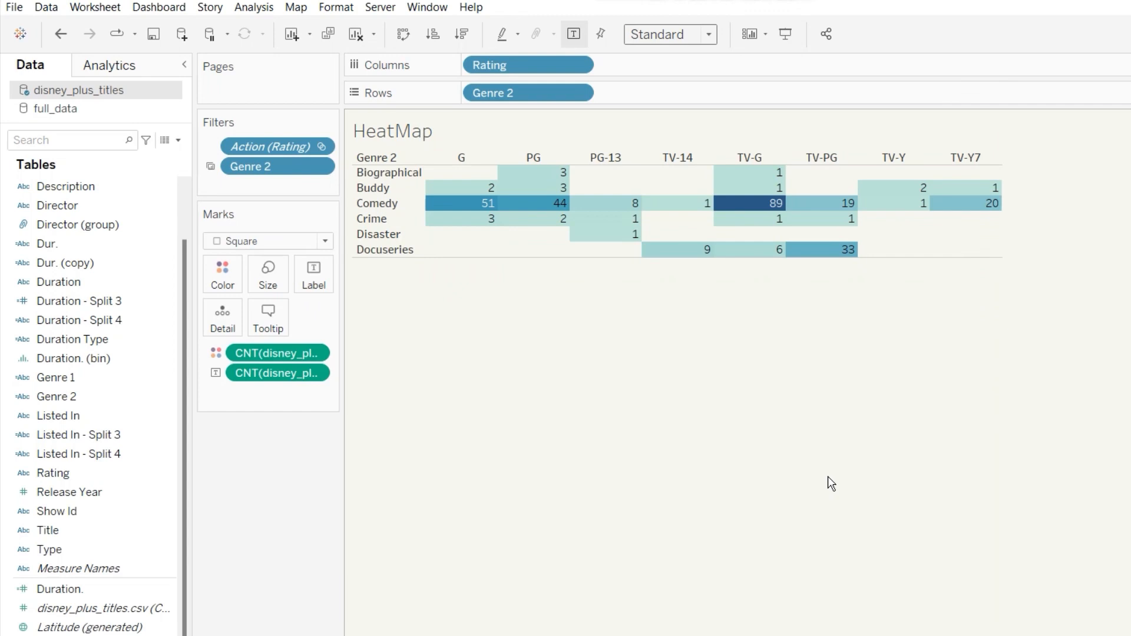
Create a hierarchy named Type Hierarchy from the Type, Rating and Genre 1 fields
left_click(126, 543)
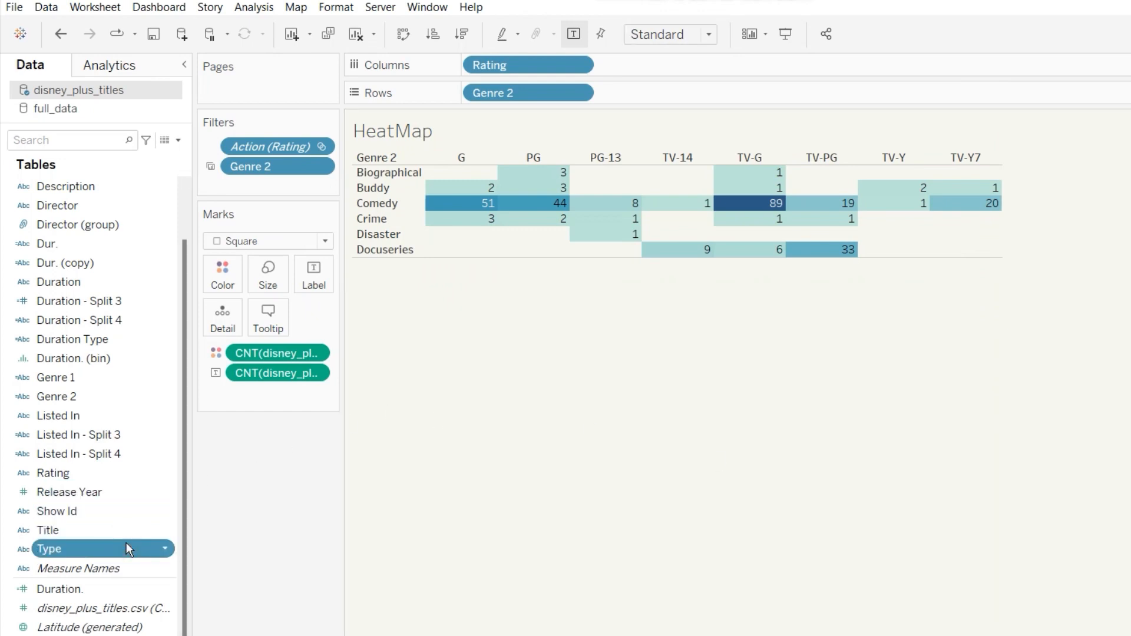
left_click_drag(126, 543, 120, 467)
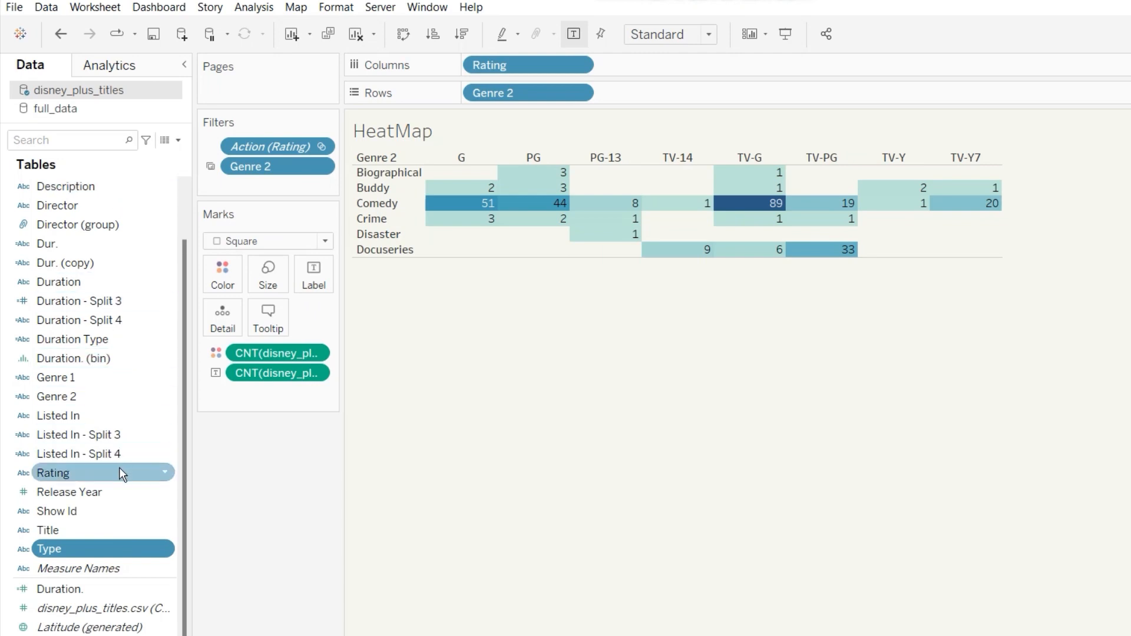
left_click(119, 468, "ctrl")
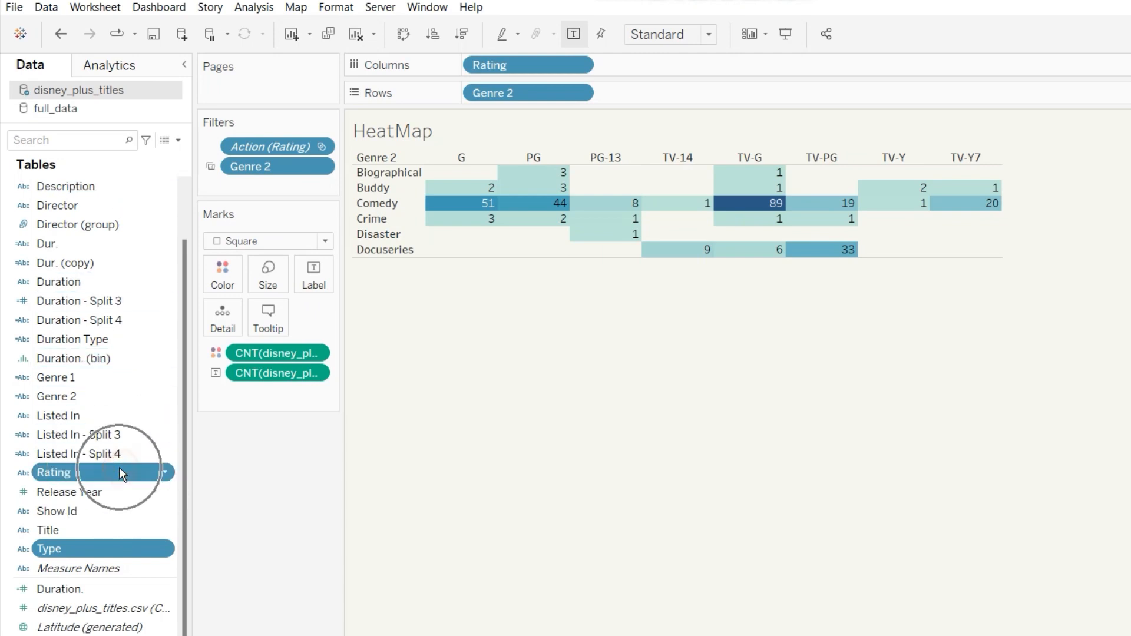
left_click(120, 382, "ctrl")
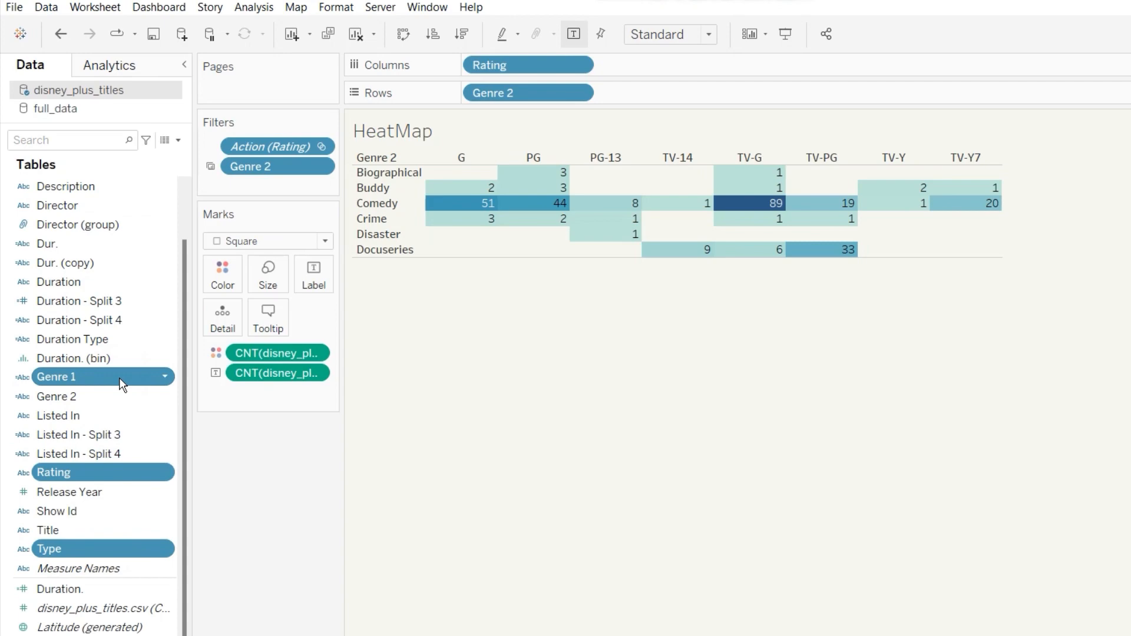
right_click(119, 376)
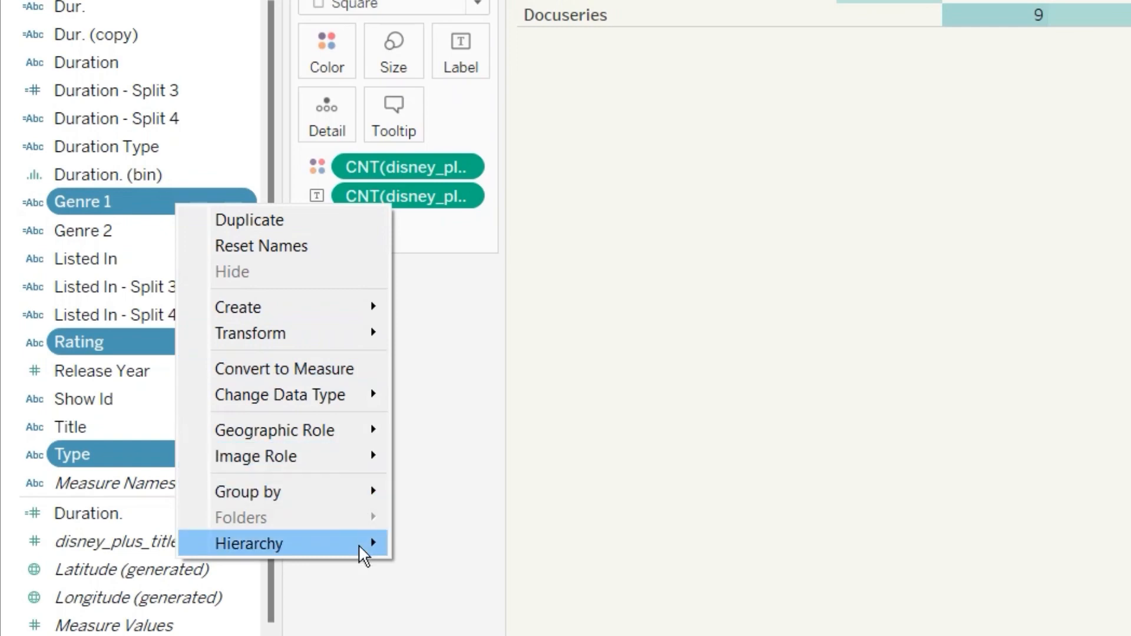
mouse_move(358, 543)
left_click(420, 543)
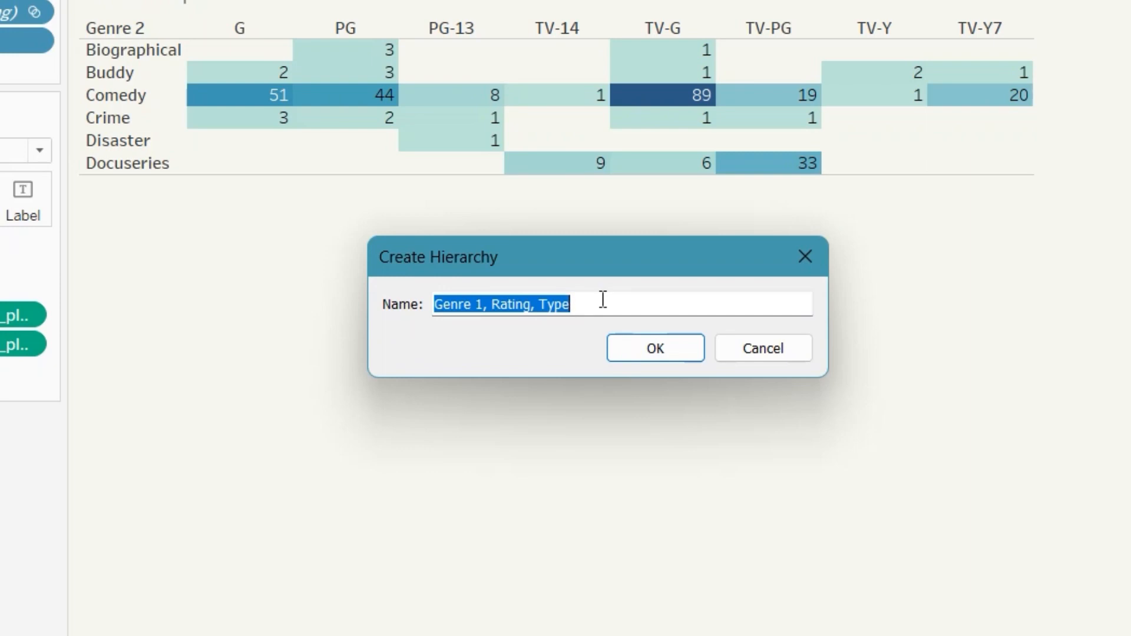
type("T")
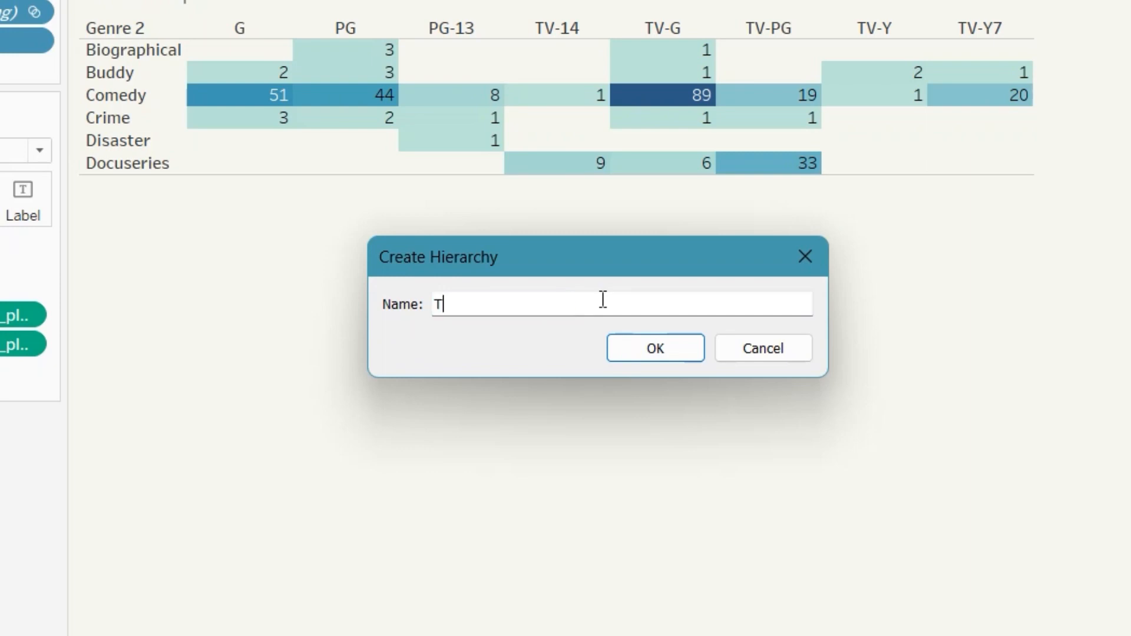
type("ype Hierard")
type("hy")
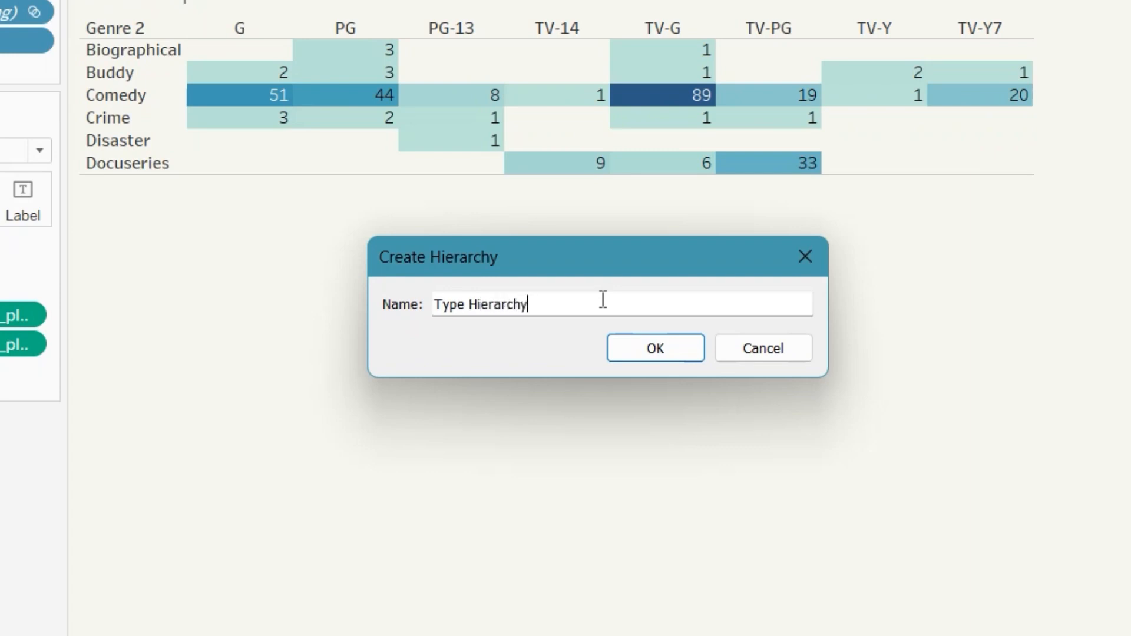
left_click(652, 352)
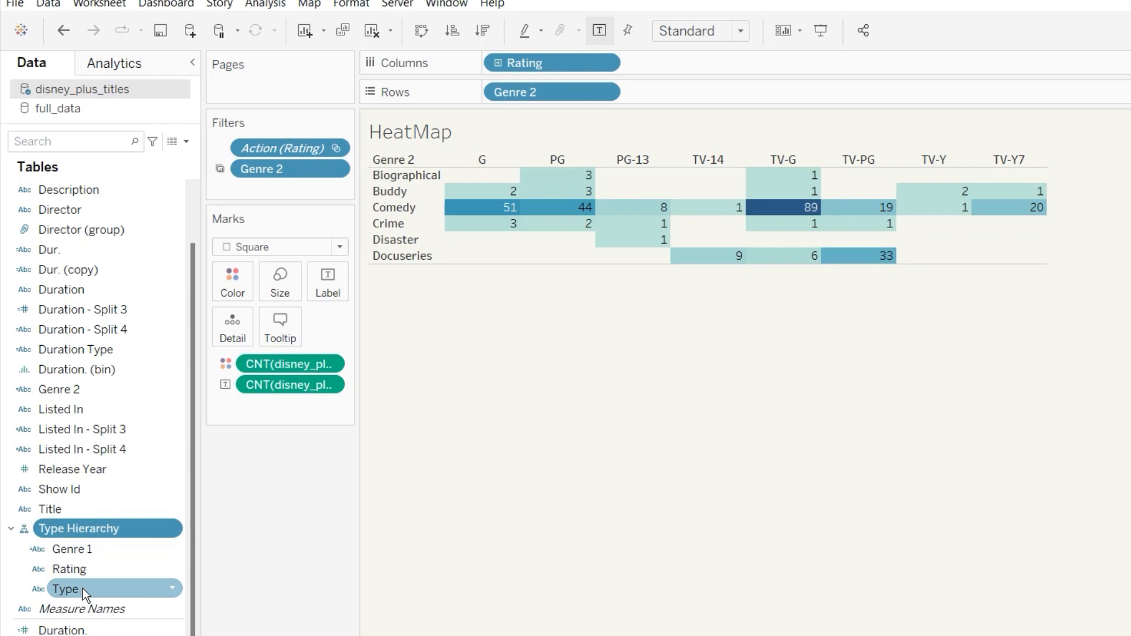
Reorder the levels of Type Hierarchy to Type, Rating, Genre 1
left_click(82, 586)
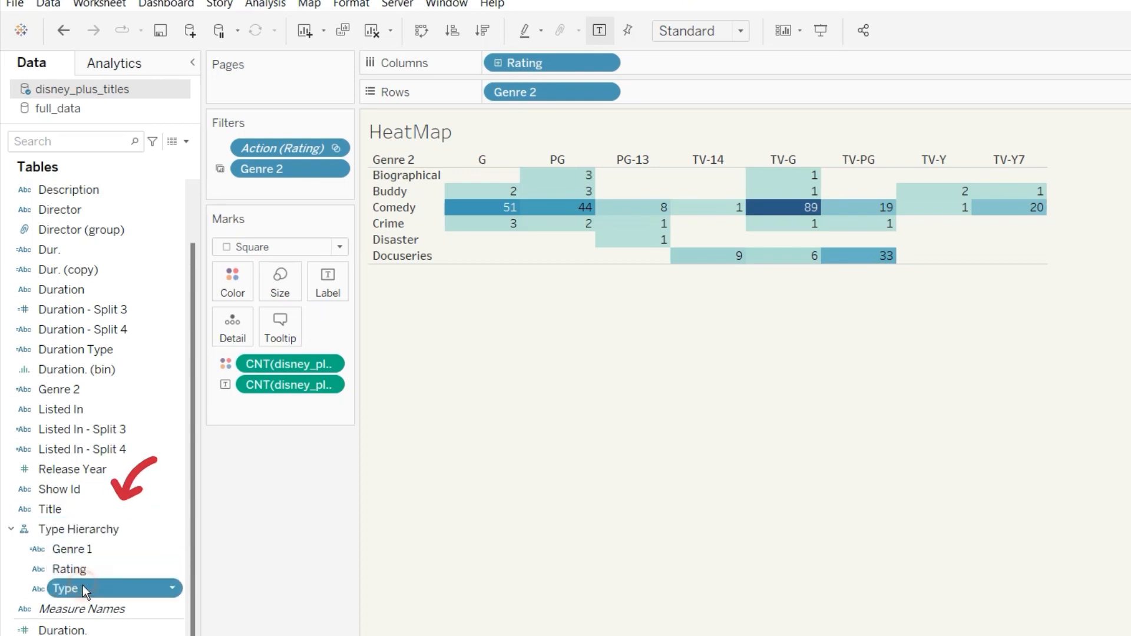
left_click_drag(83, 585, 91, 549)
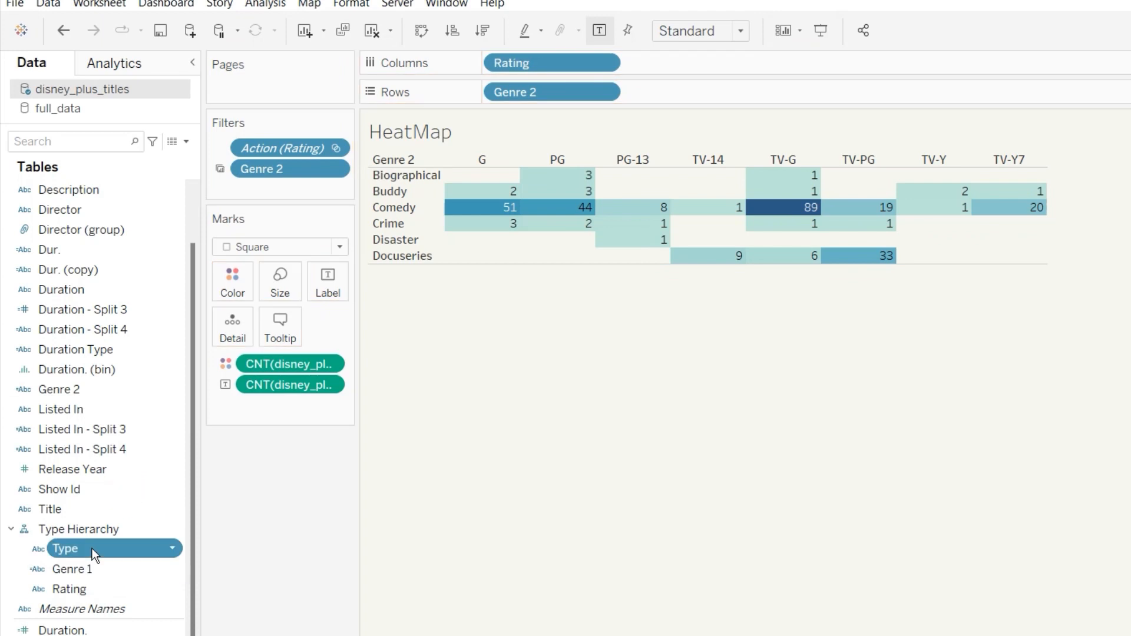
left_click(93, 592)
left_click_drag(93, 594, 91, 563)
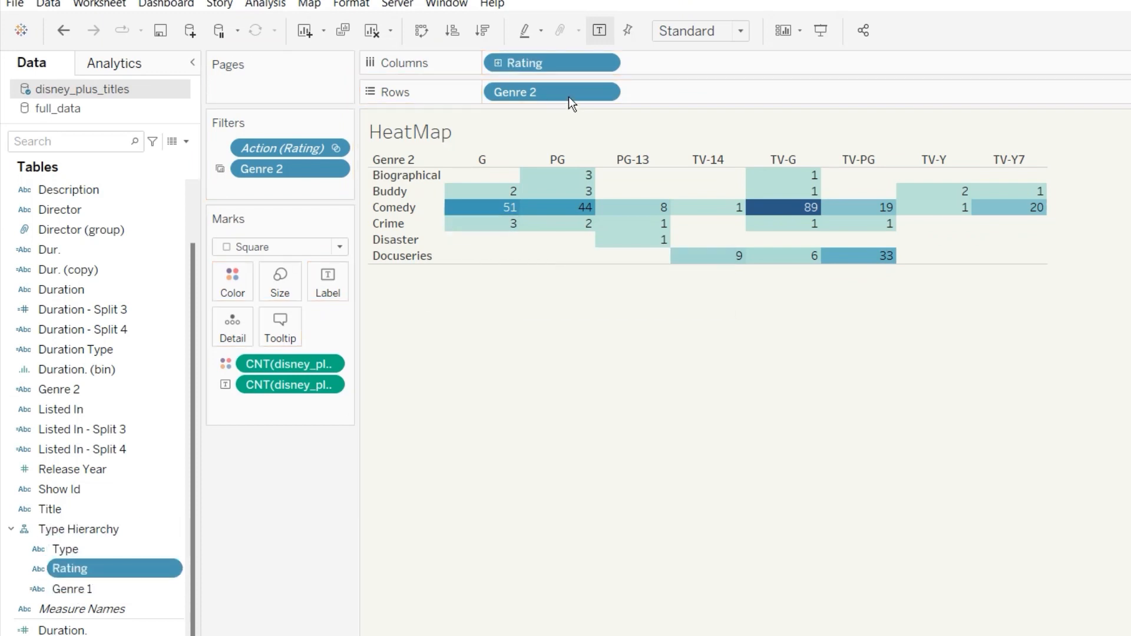
Replace Genre 2 on Rows with Type Hierarchy and drill it down through Rating to Genre 1
left_click_drag(563, 92, 122, 252)
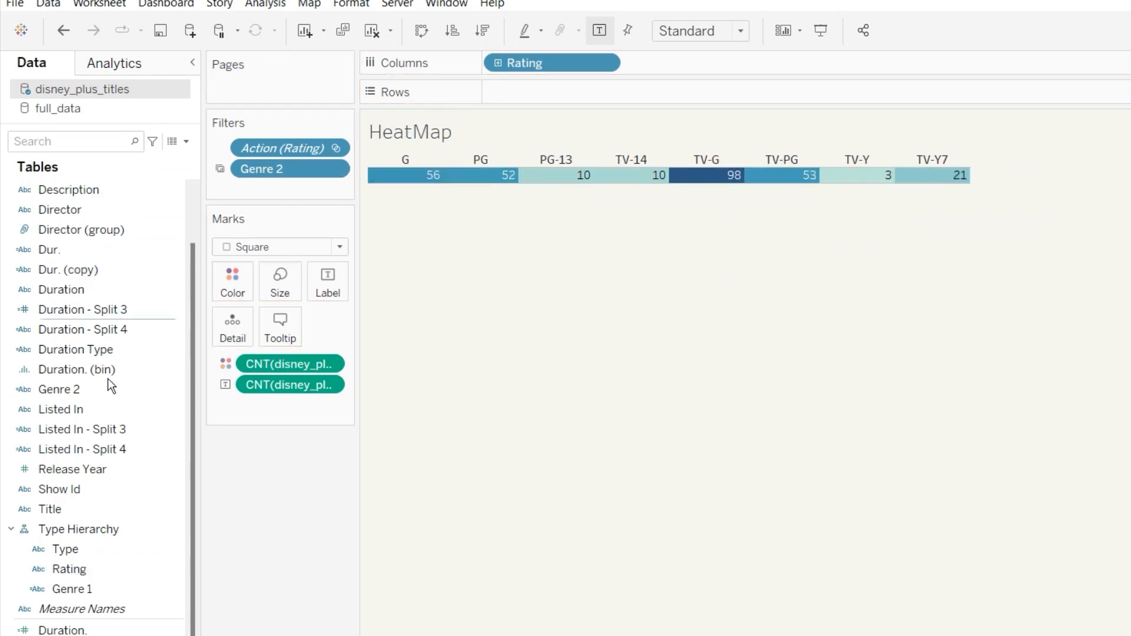
left_click(92, 528)
left_click_drag(92, 529, 556, 94)
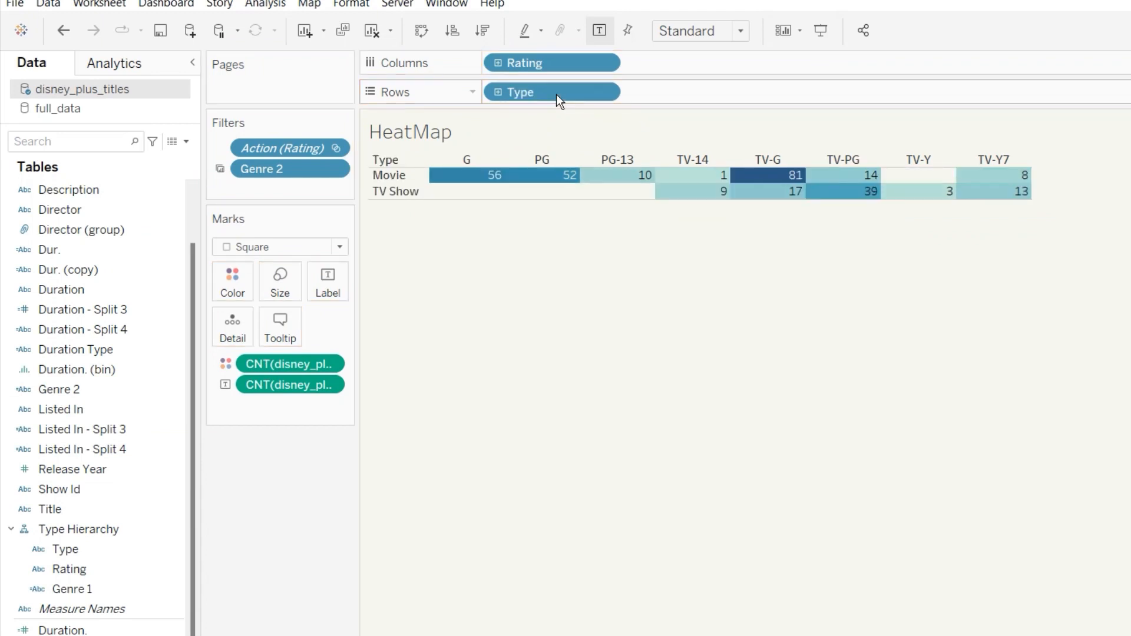
left_click(498, 93)
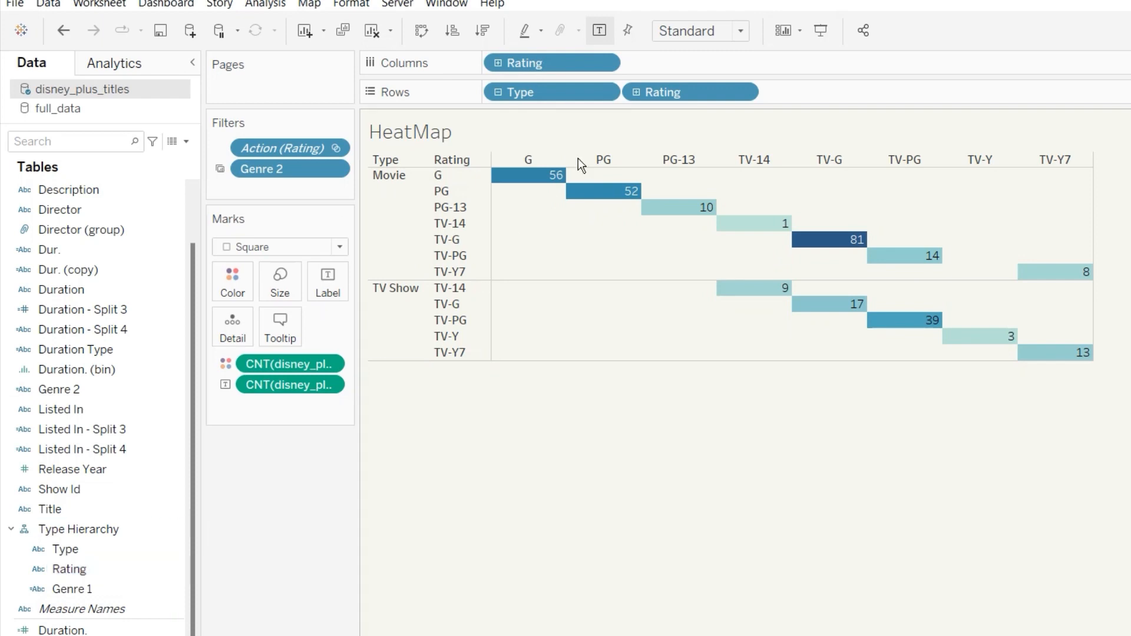
left_click(637, 93)
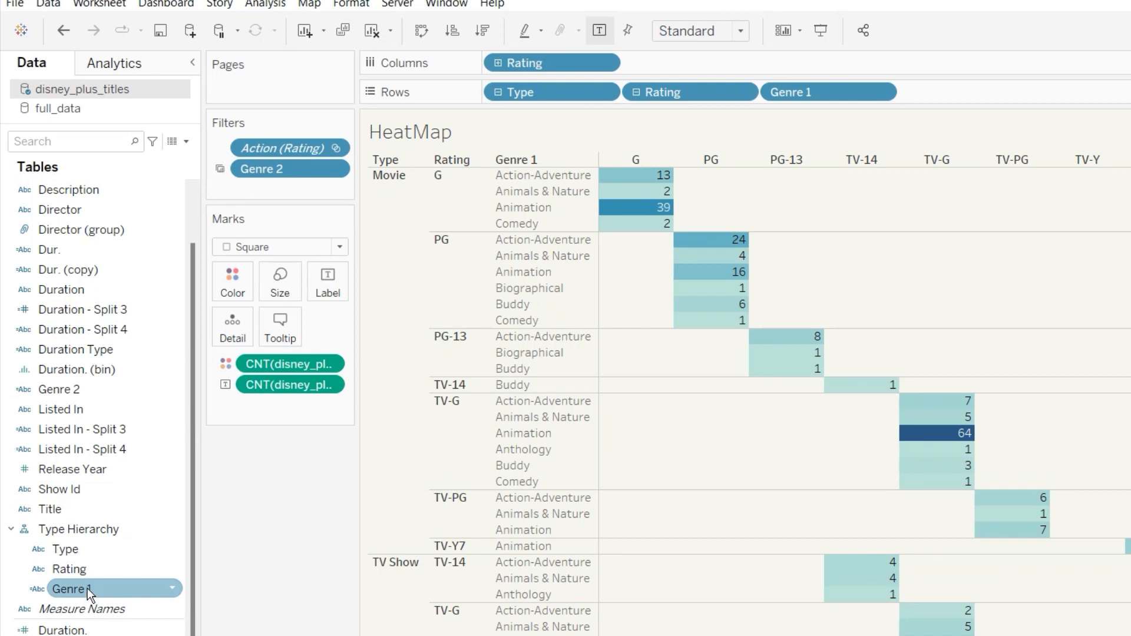
Reorder the levels of Type Hierarchy to Genre 1, Rating, Type
left_click_drag(87, 587, 94, 548)
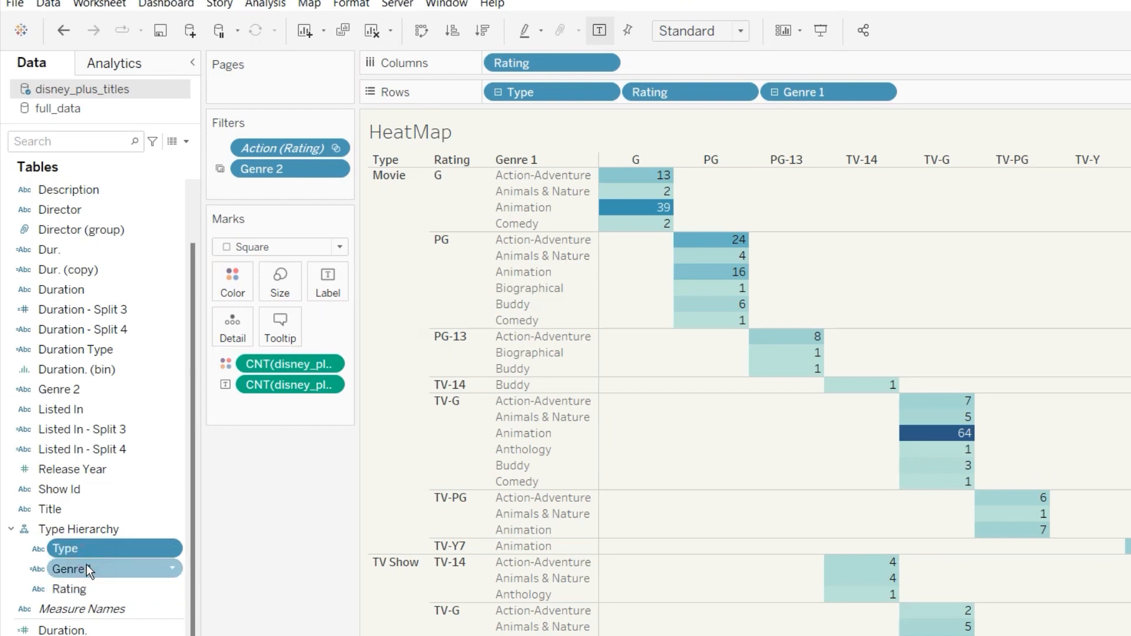
left_click_drag(86, 560, 88, 539)
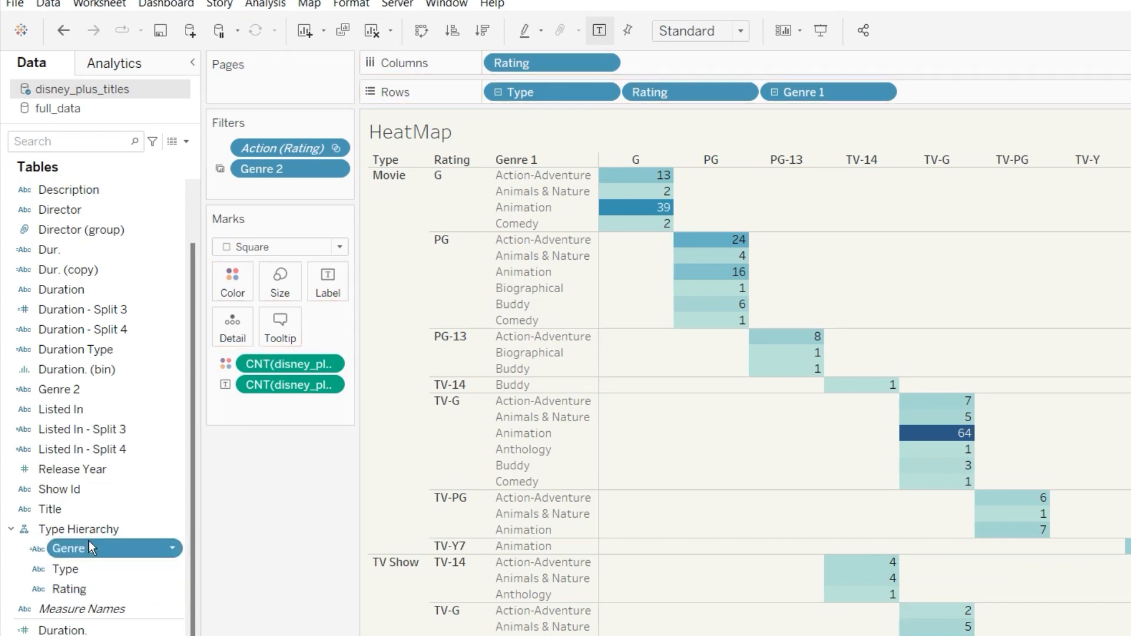
left_click(93, 569)
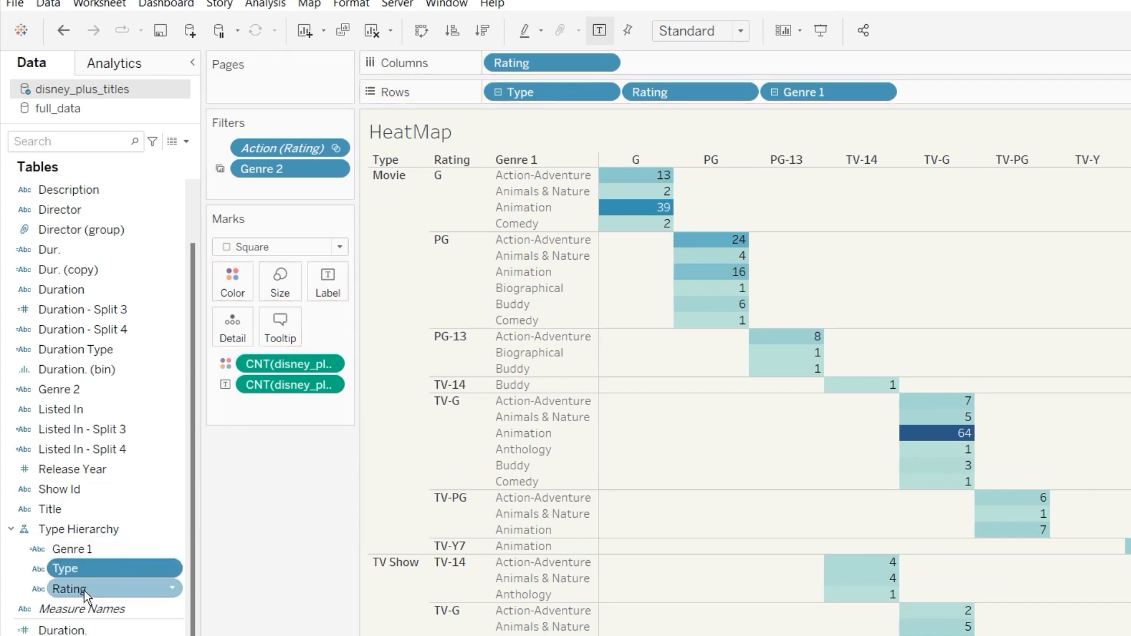
left_click_drag(84, 589, 71, 564)
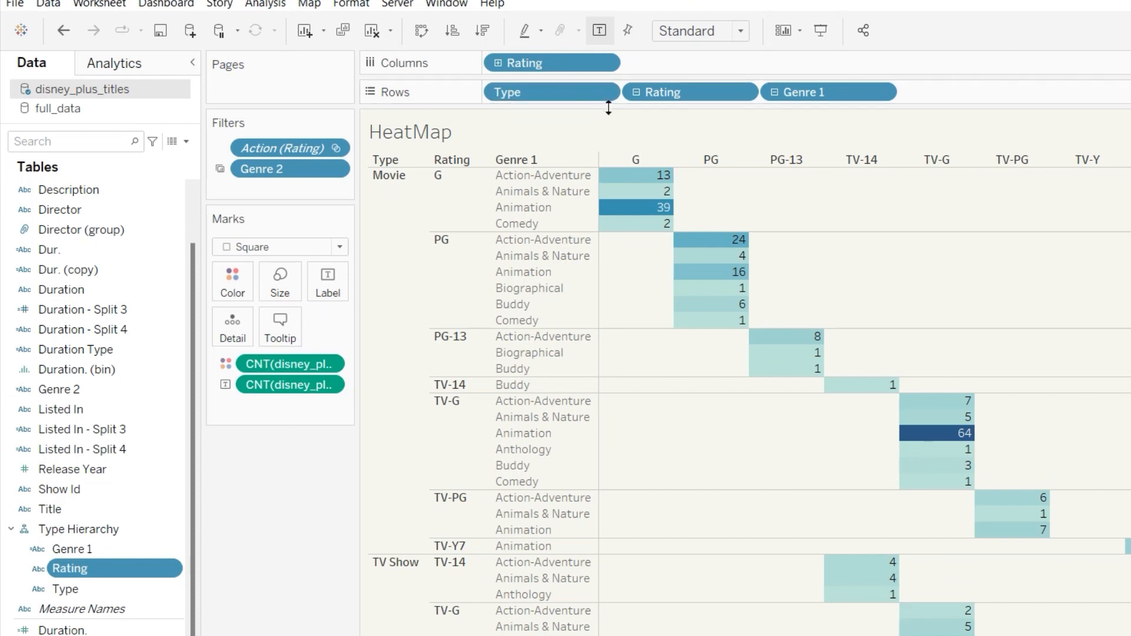
Collapse the heat map rows to Genre 1 and drill them down through Rating to Type
left_click(635, 92)
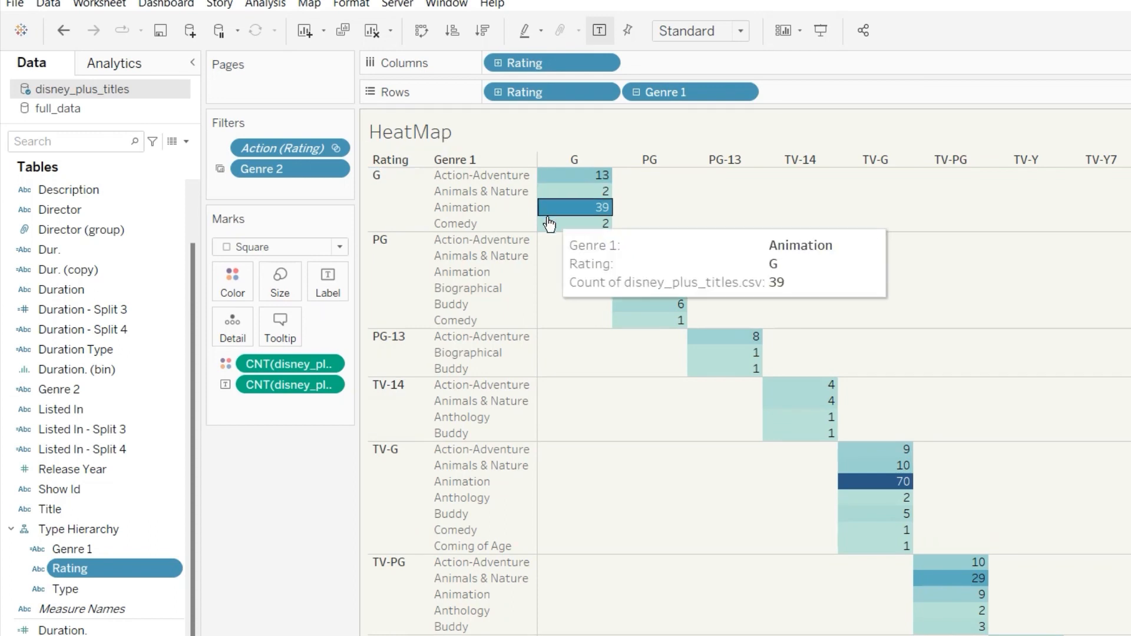
mouse_move(547, 223)
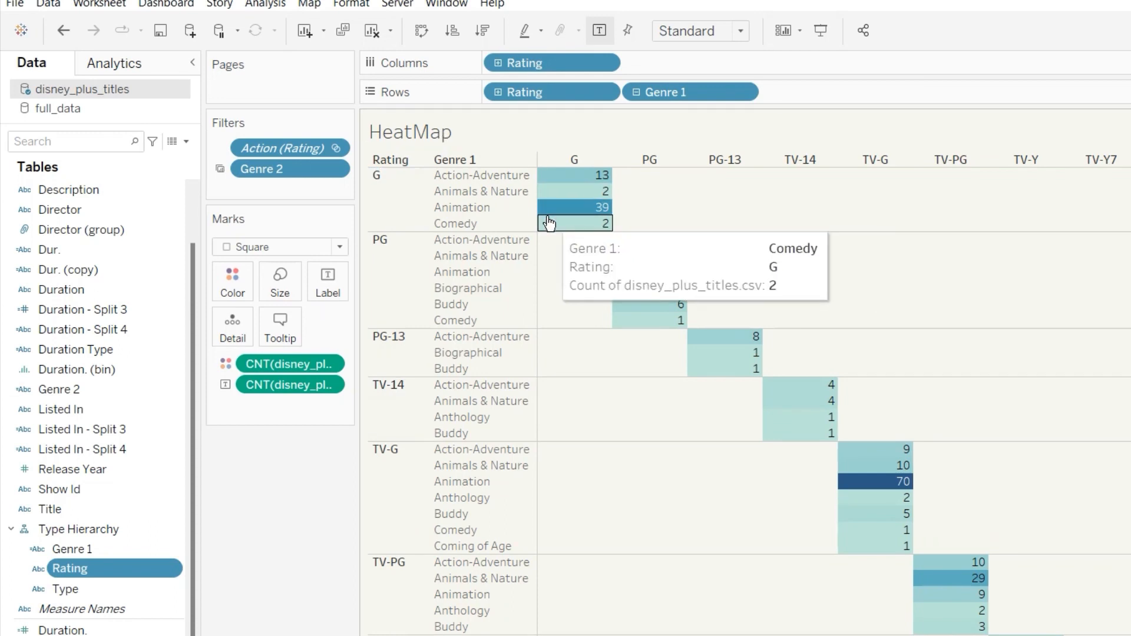
left_click(636, 92)
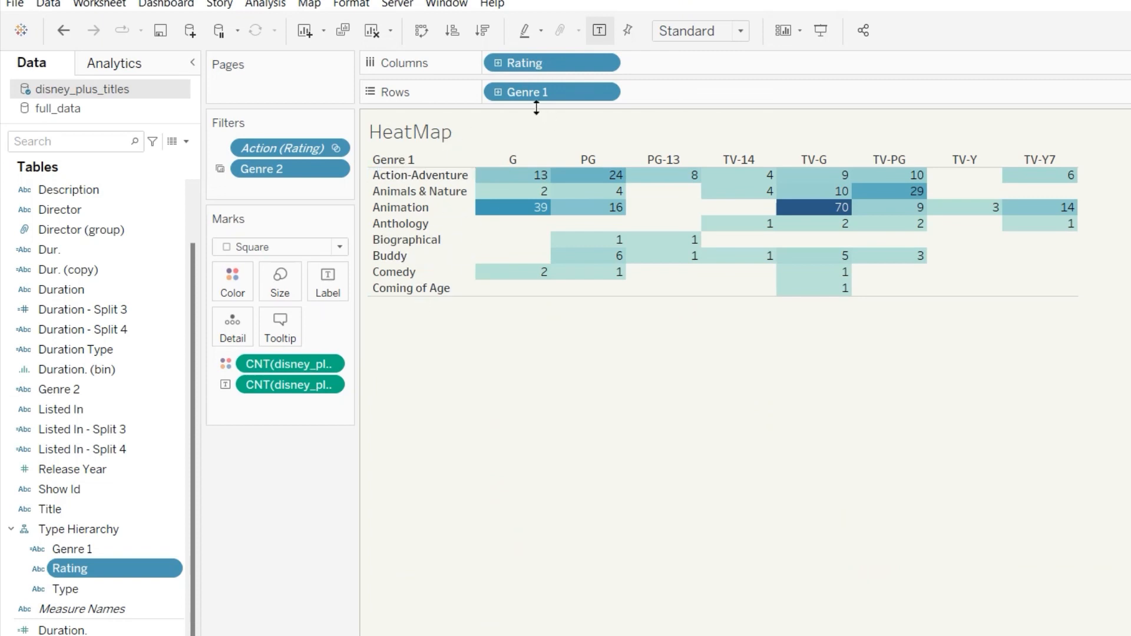
left_click(498, 92)
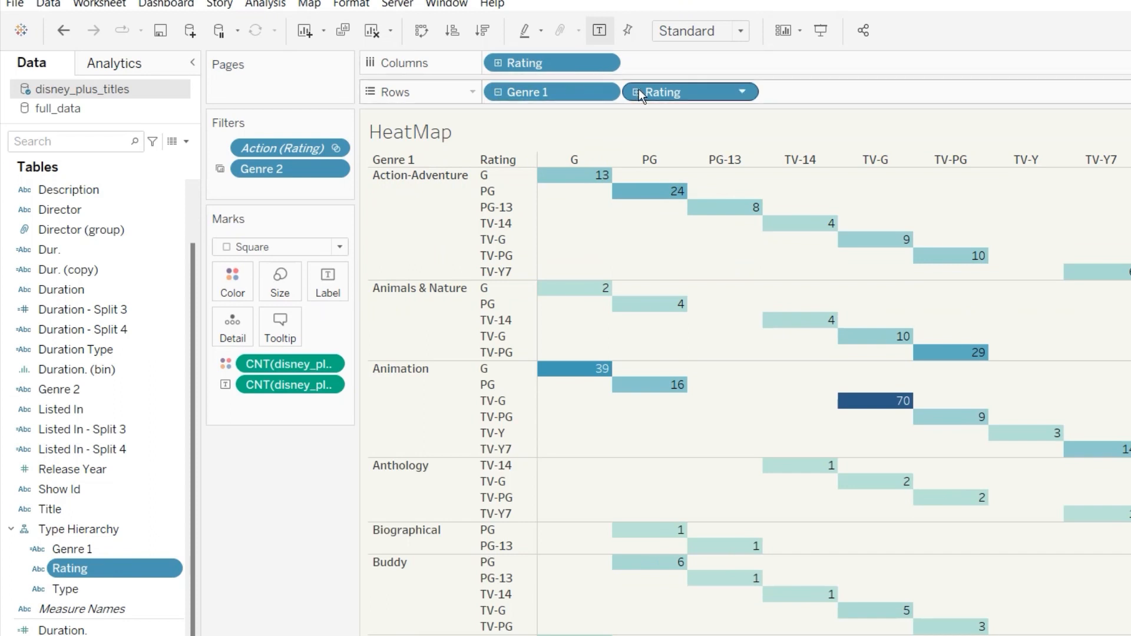
left_click(631, 93)
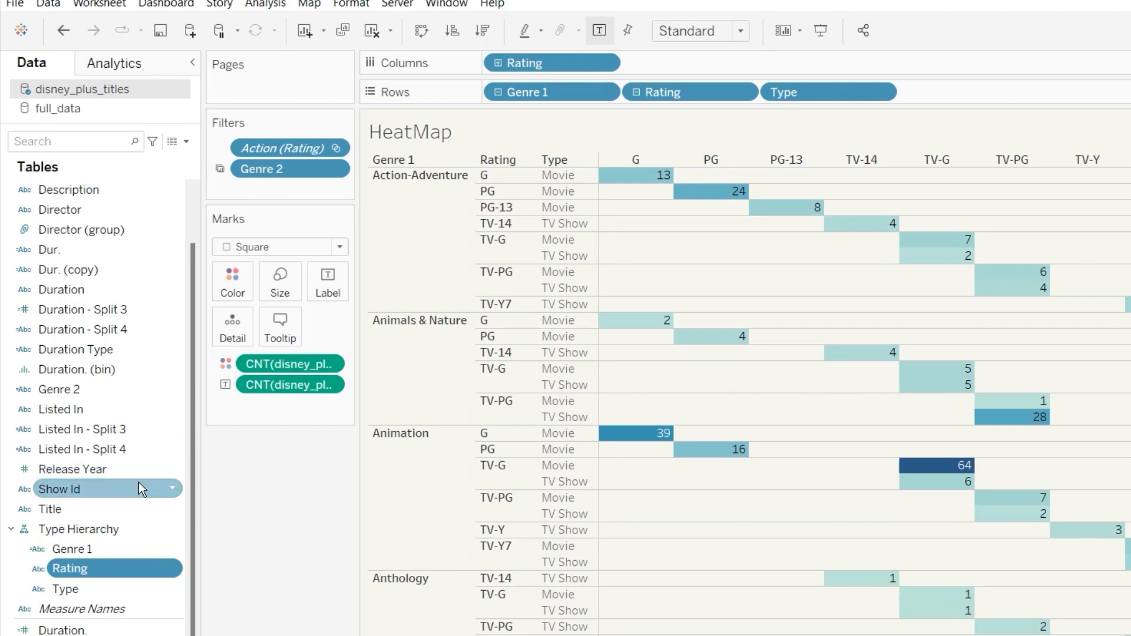
Add the Director field to Type Hierarchy and arrange its levels as Type, Rating, Genre 1, Director
scroll(103, 294, "up", 2)
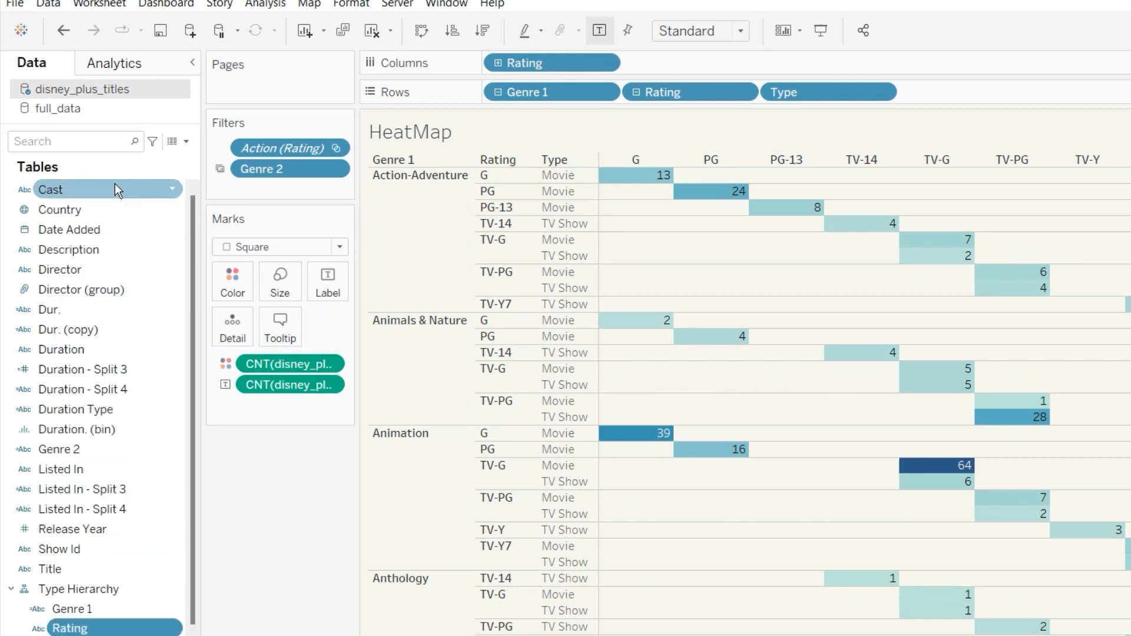
left_click(173, 266)
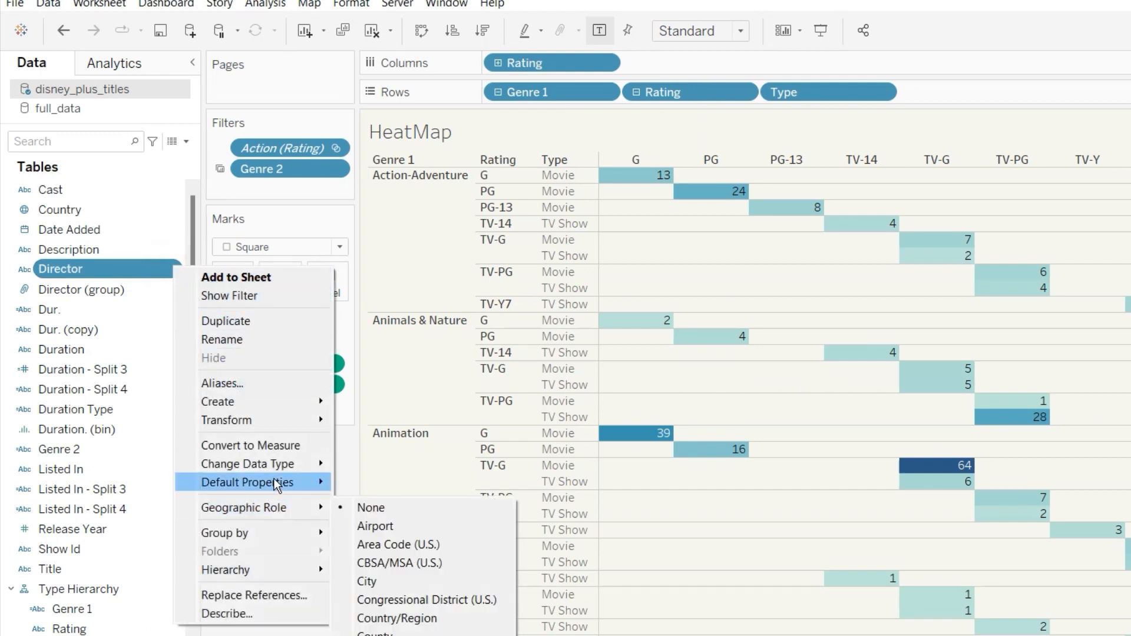
mouse_move(309, 567)
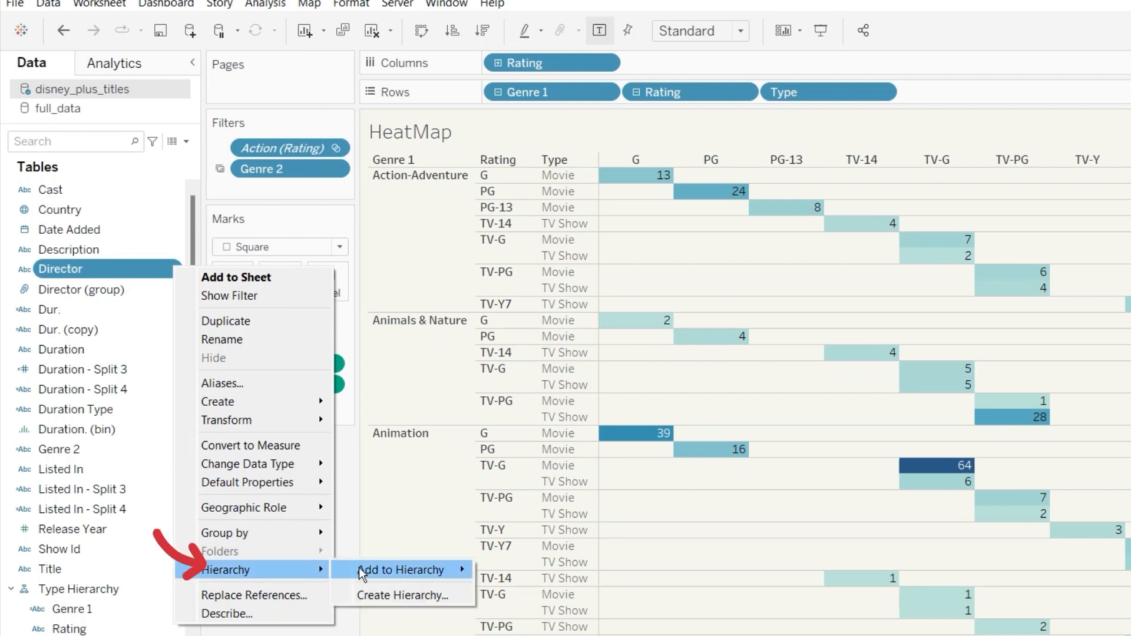
mouse_move(360, 568)
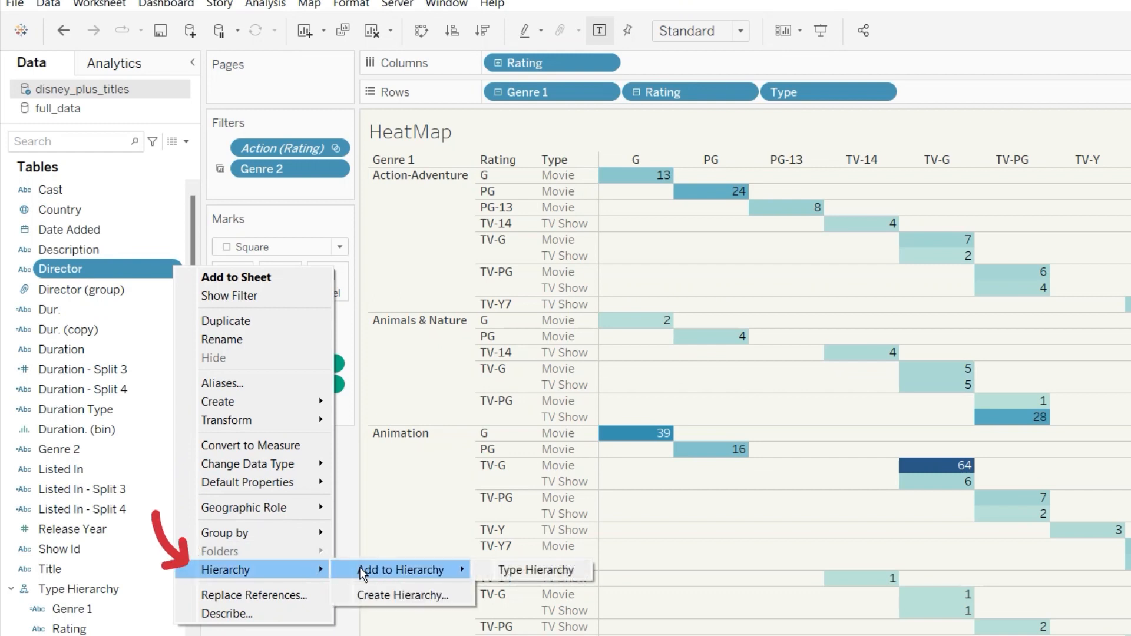
left_click(503, 570)
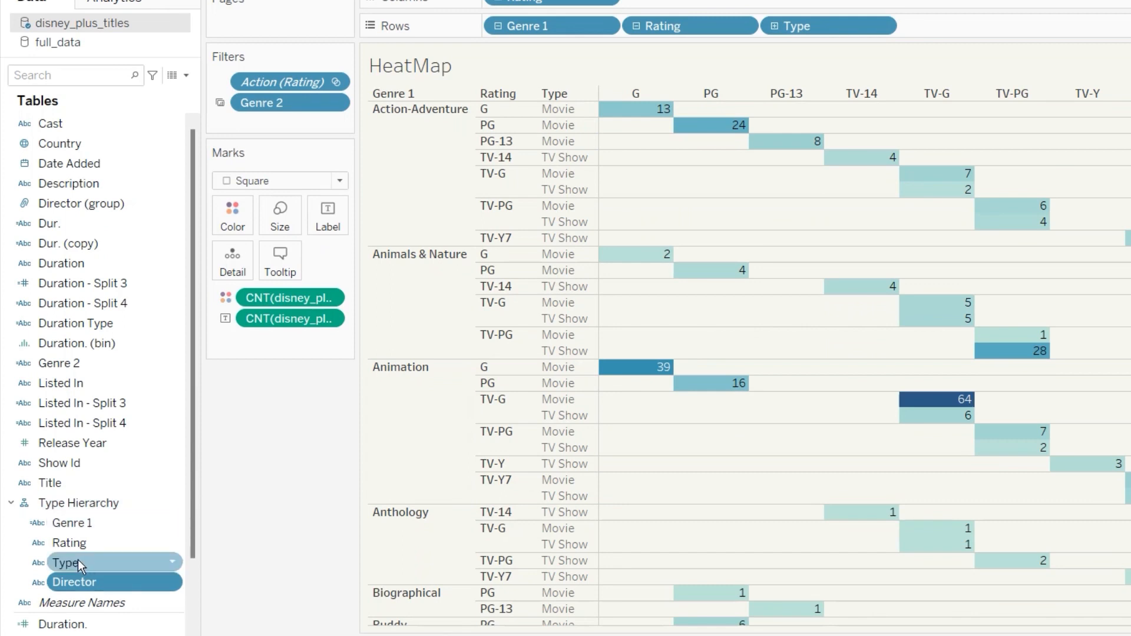
left_click_drag(78, 561, 97, 535)
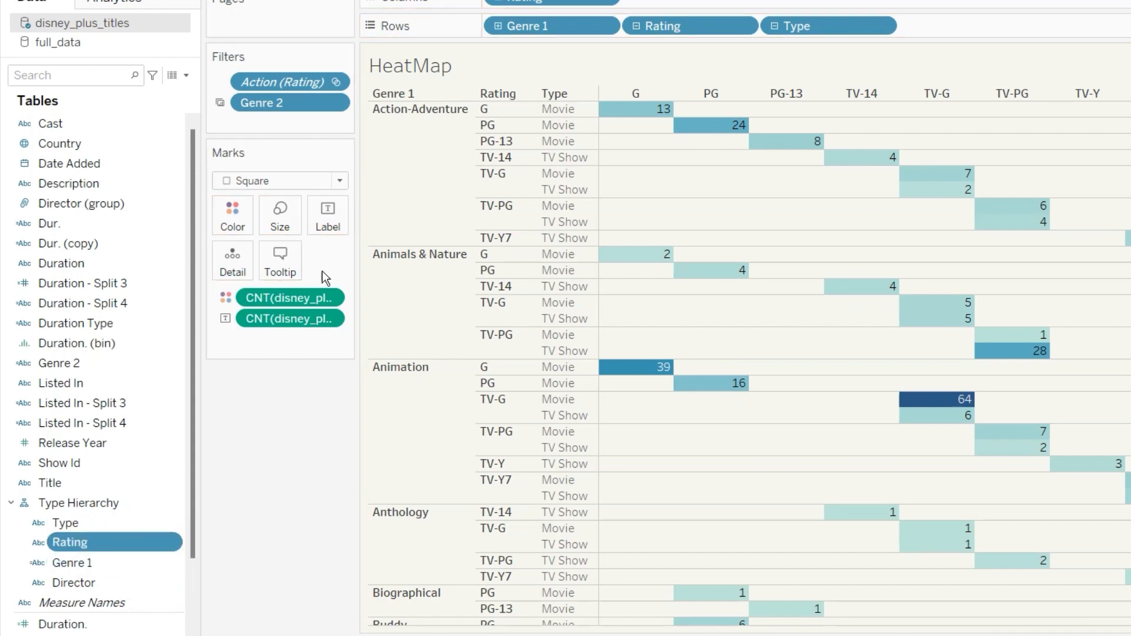
Collapse the heat map rows to Type and drill them down through Rating and Genre 1 to Director
left_click(775, 26)
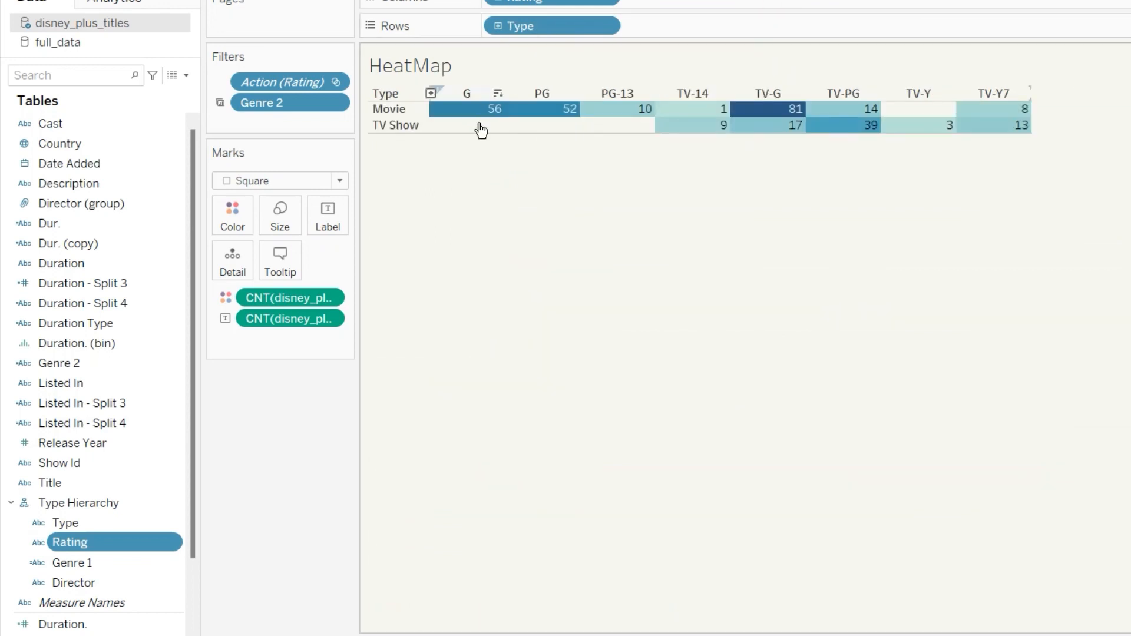
left_click(498, 26)
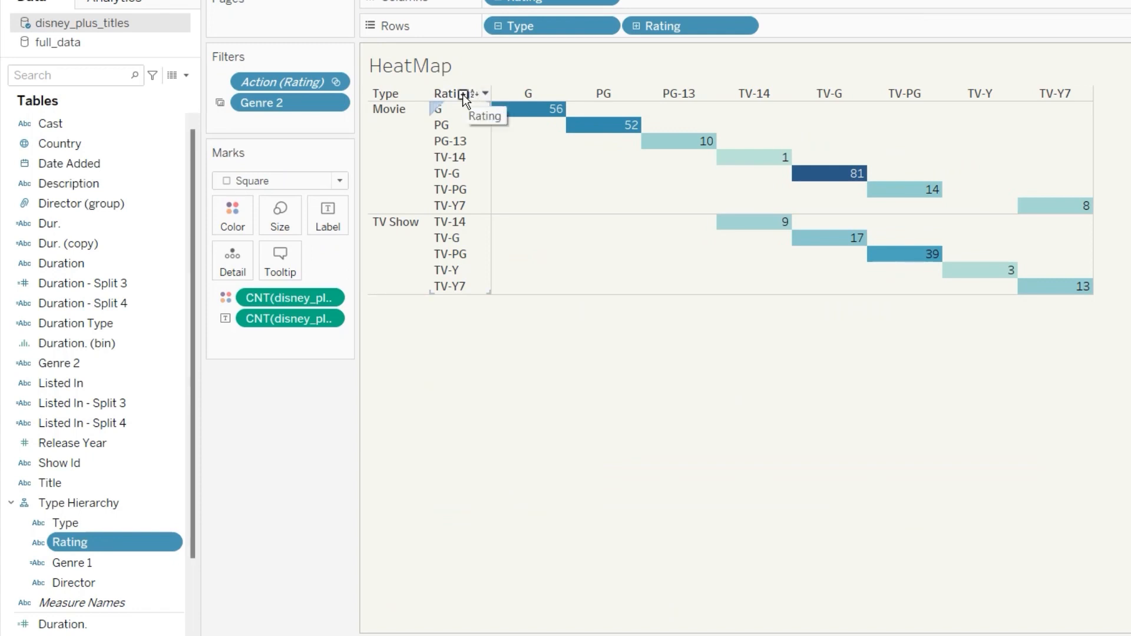
left_click(462, 94)
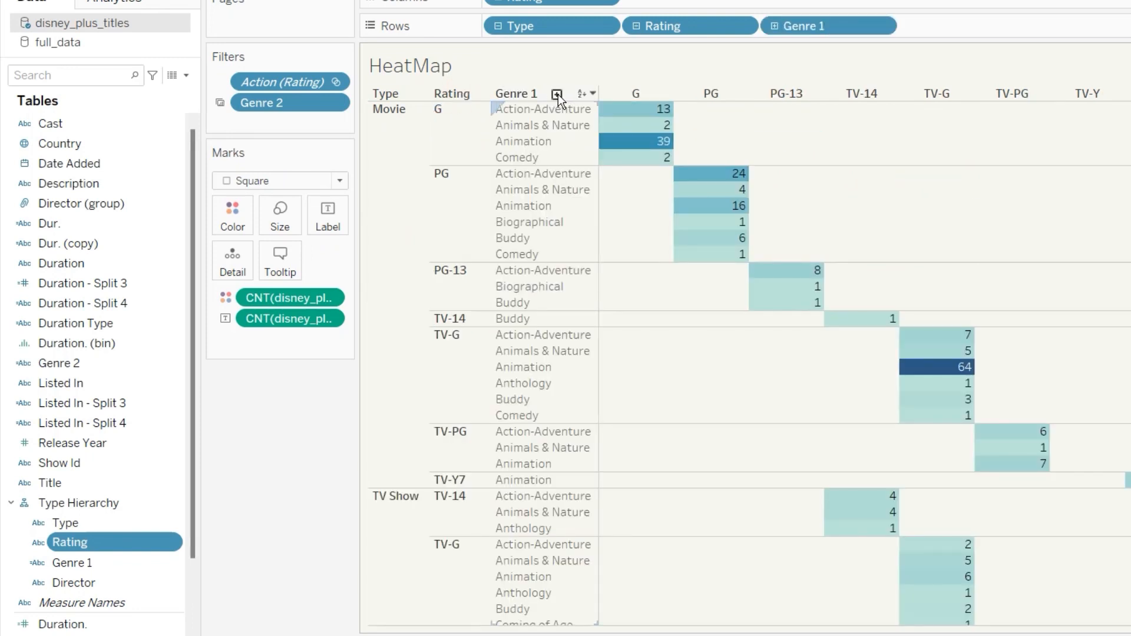
left_click(557, 94)
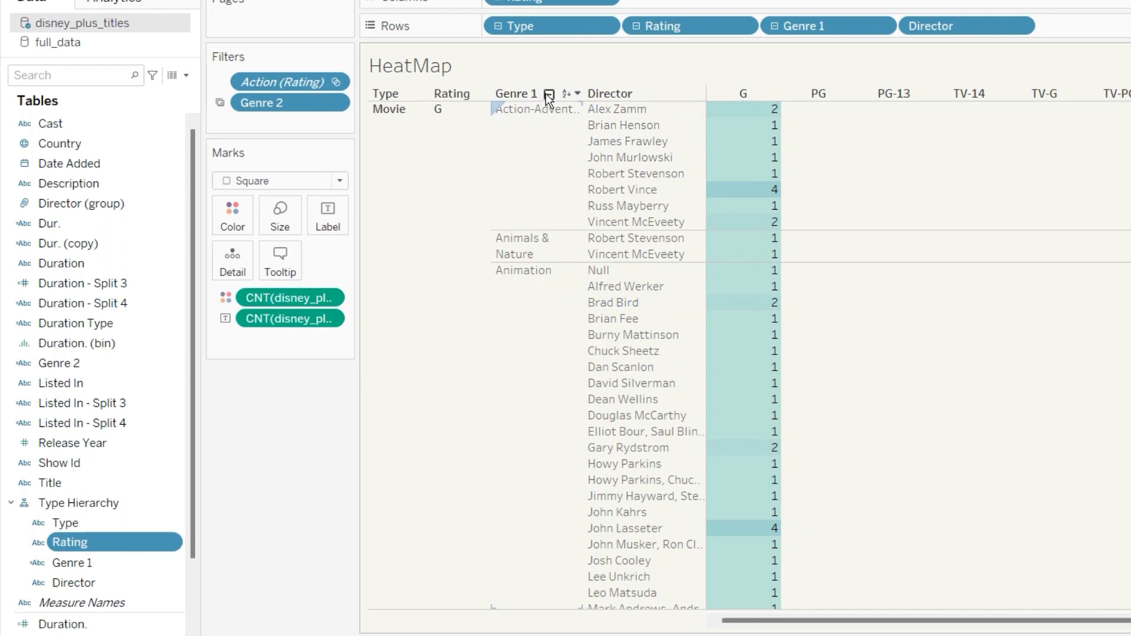
Roll the heat map rows back up from Director to the Rating level
left_click(547, 94)
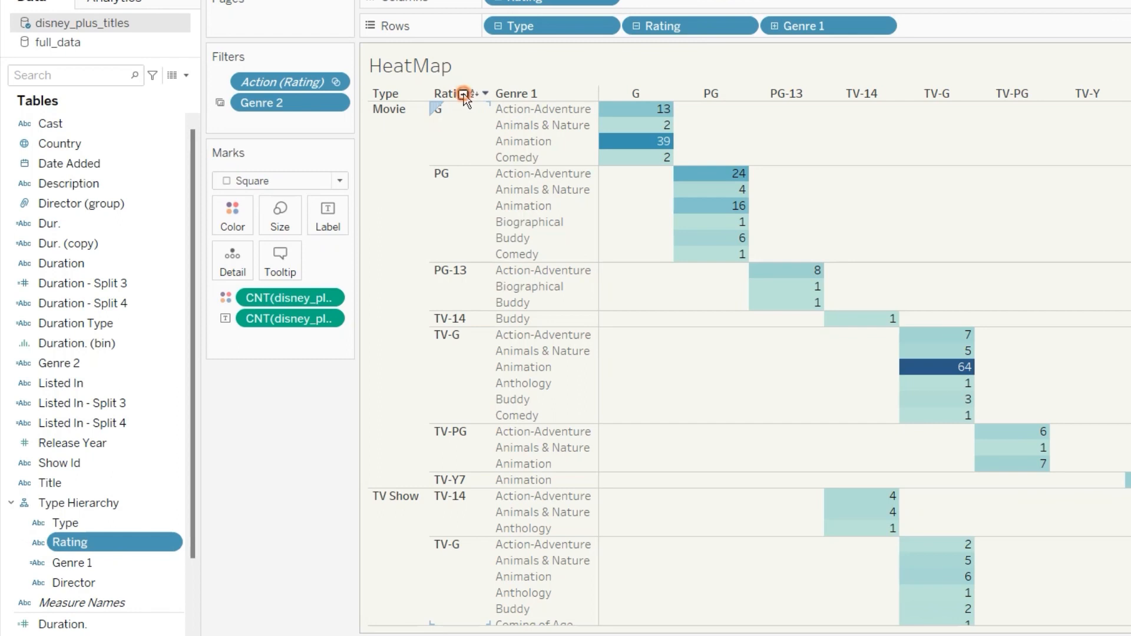
left_click(463, 95)
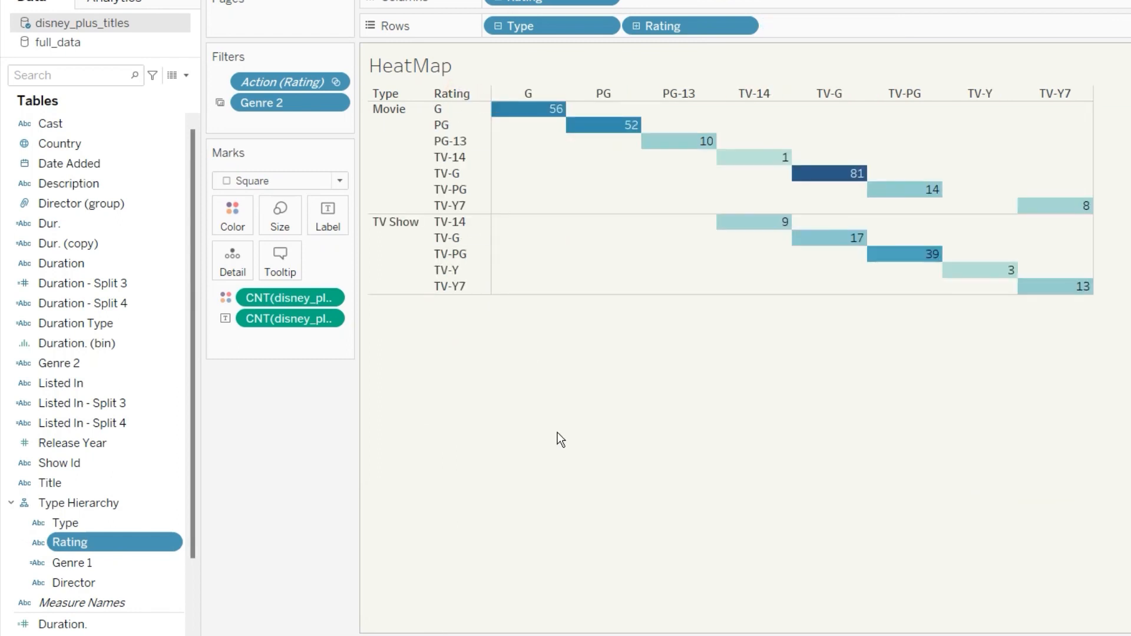